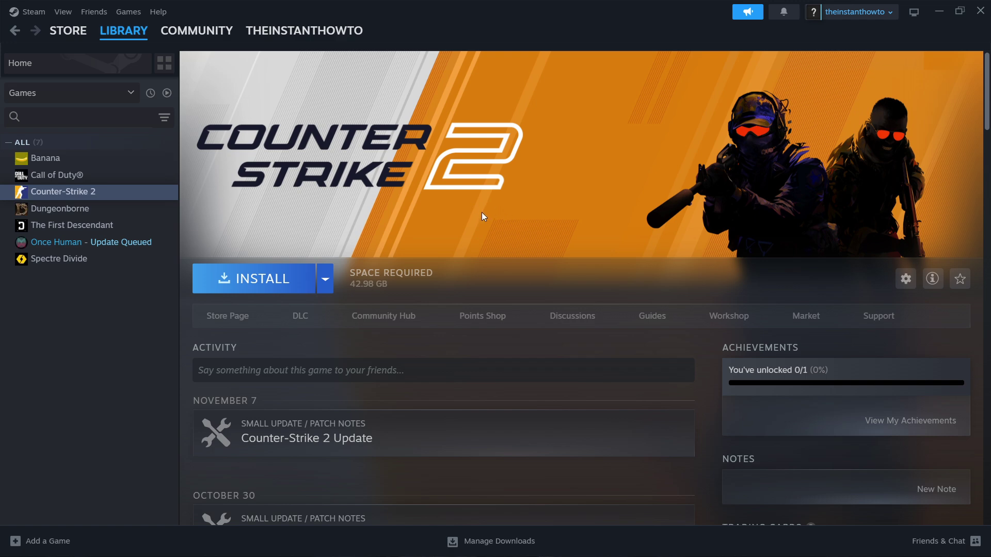
- Paste "rate 128000 cl_cmdrate 128 cl_interp 0 cl_interpratio 1 cl_lagcompensation 1", twice in a row, as Counter-Strike 2's launch options
mouse_move(136, 38)
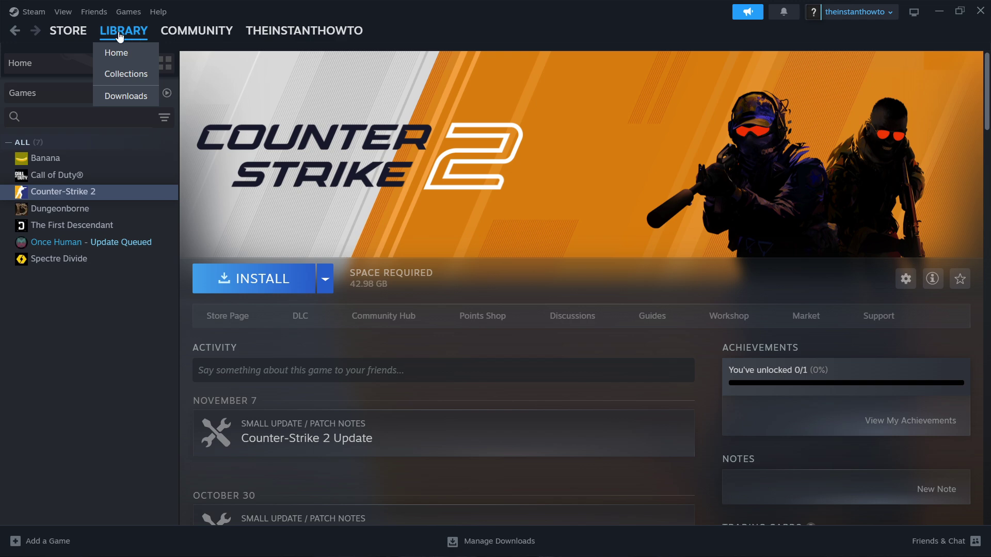
right_click(74, 192)
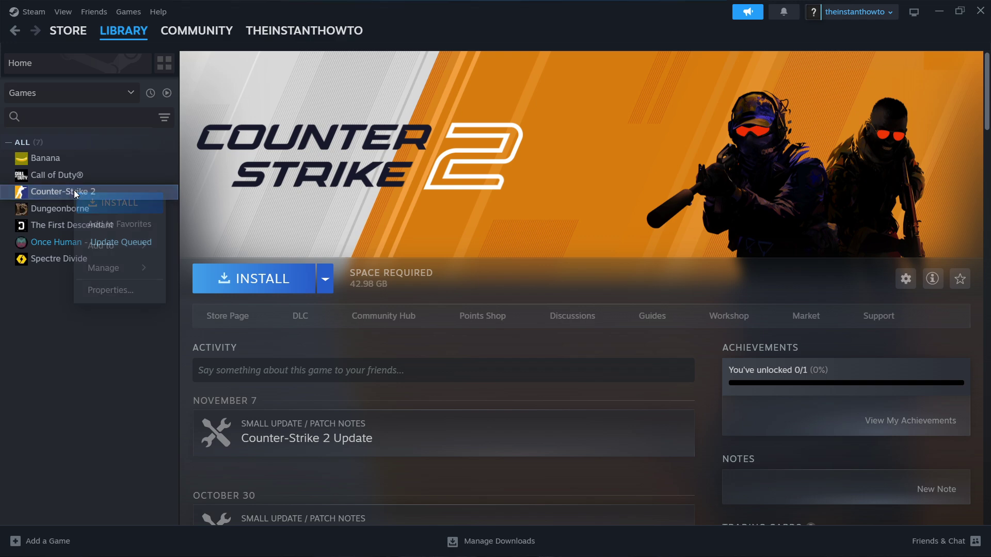
click(120, 290)
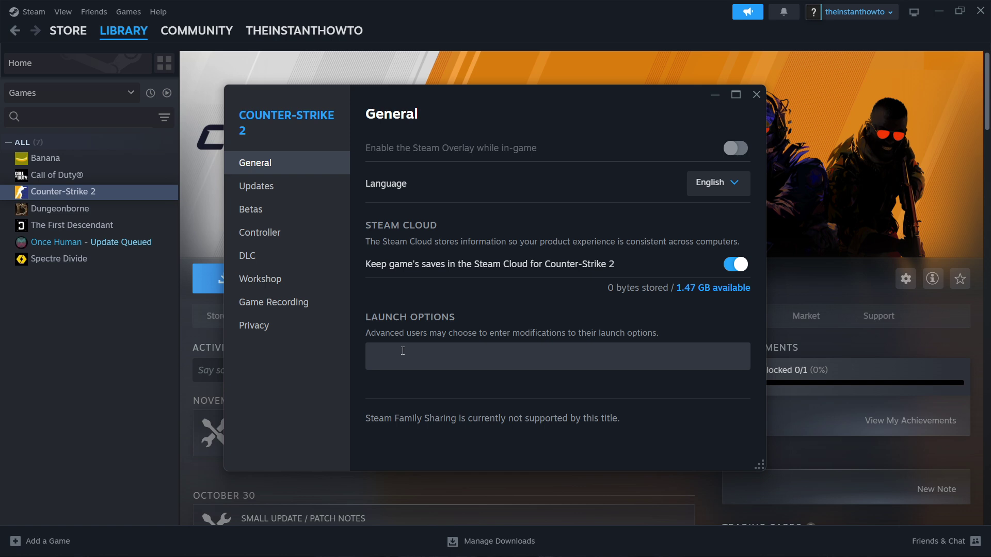
click(467, 358)
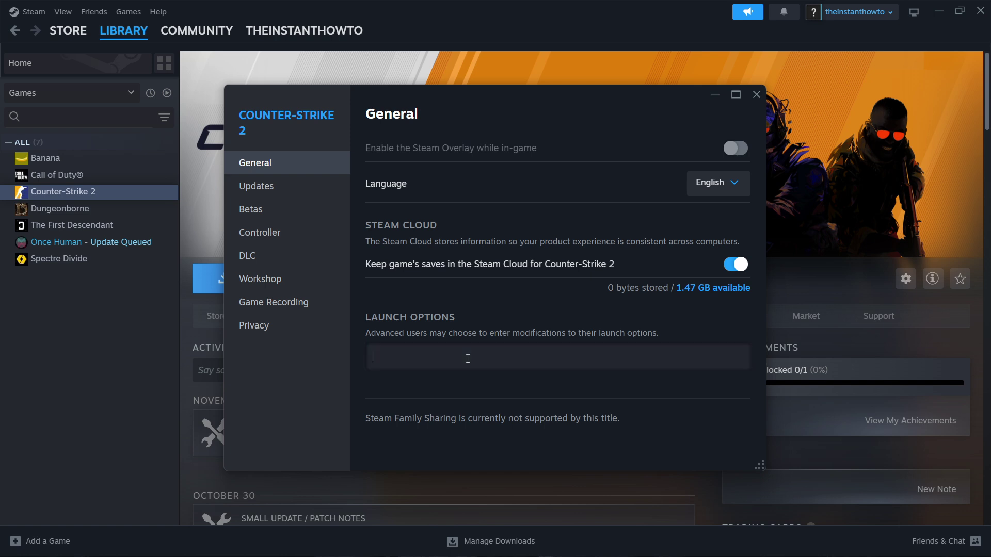
key(ctrl+v)
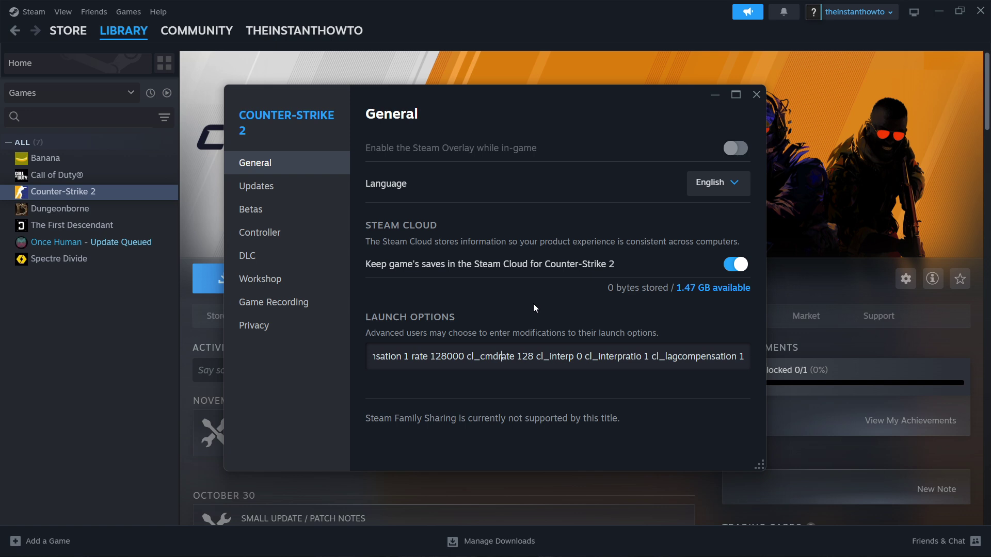
- Review the pasted launch options back to their beginning and close the Counter-Strike 2 properties
key(Left)
key(Left)
key(Left)
key(Left)
key(Left)
key(Left)
key(Left)
key(Left)
key(Left)
key(Left)
key(Left)
key(Left)
key(Left)
key(Left)
key(Left)
key(Left)
key(Left)
key(Left)
key(Left)
key(Left)
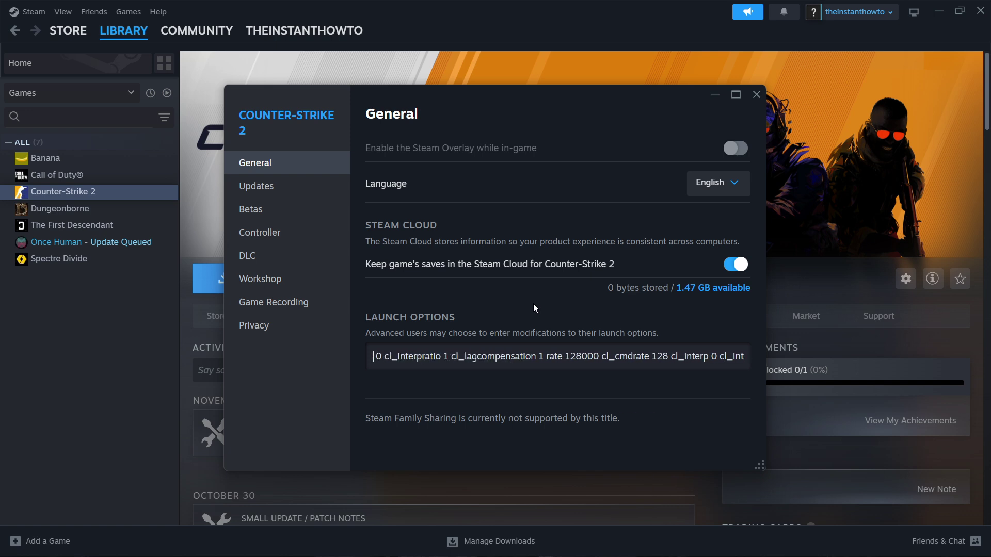
key(Left)
key(Left)
key(Left)
key(Left)
key(Left)
key(Left)
key(Left)
key(Left)
key(Left)
key(Left)
key(Left)
key(Left)
key(Left)
key(Left)
key(Left)
key(Left)
key(Left)
key(Left)
key(Left)
key(Left)
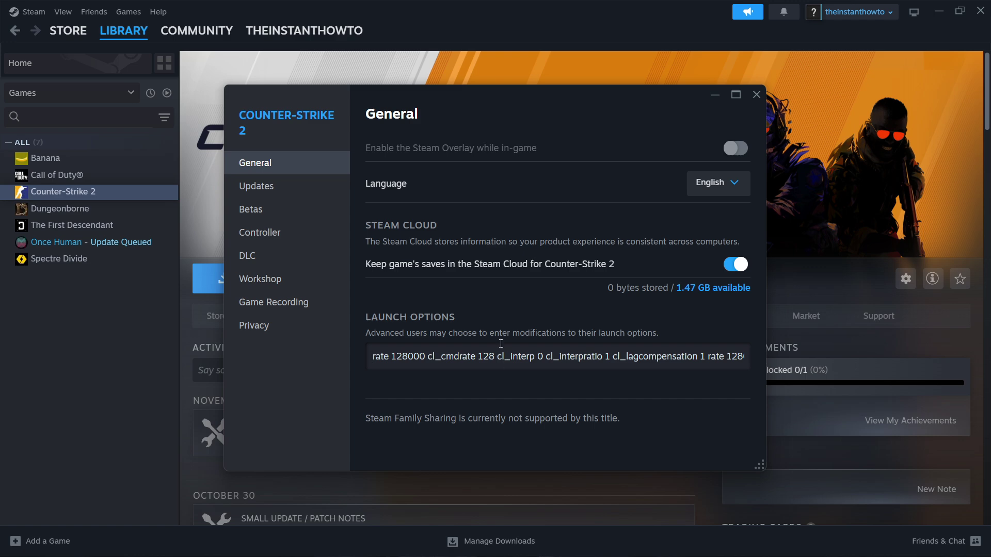
click(757, 96)
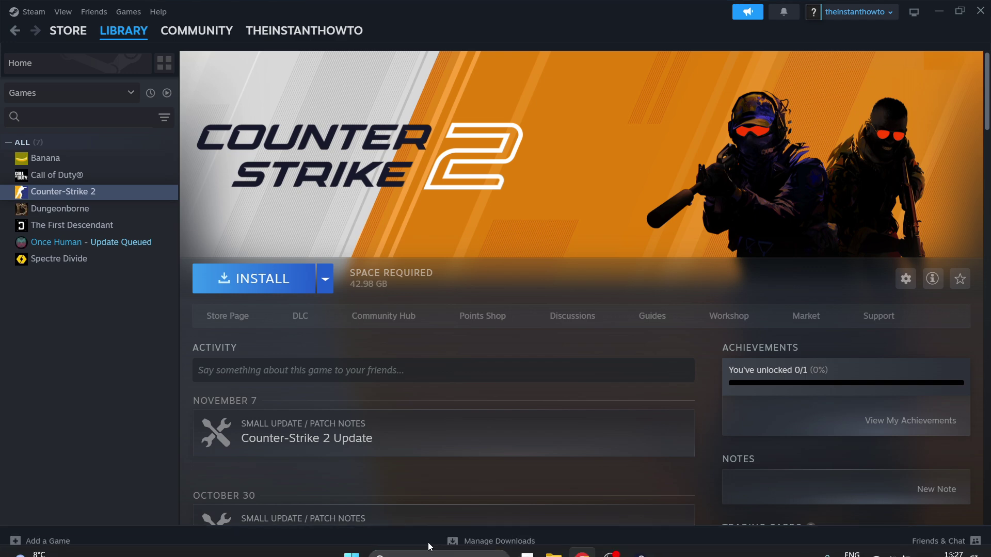
- Search Windows for cmd, open Command Prompt and move its window slightly higher over the game library
mouse_move(420, 552)
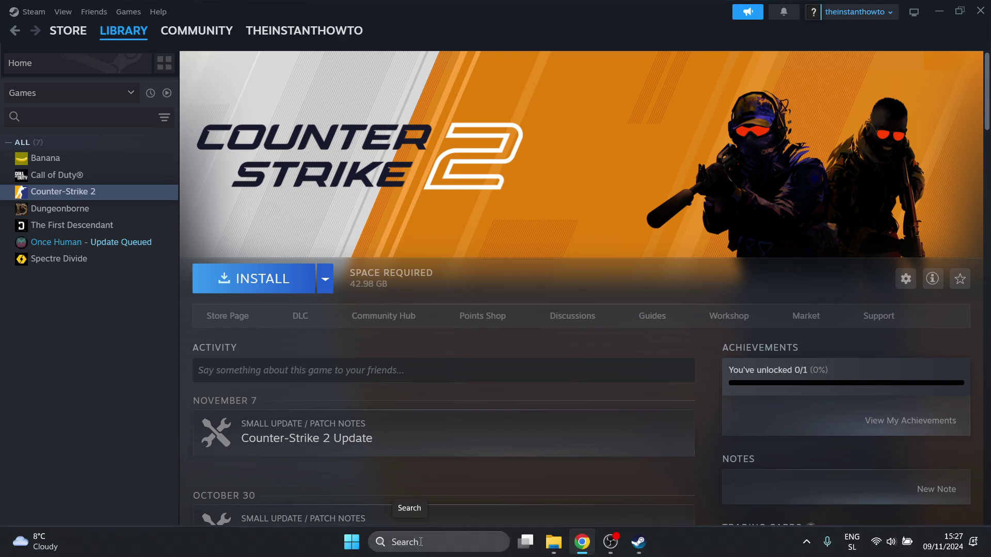
click(420, 542)
text(cmd)
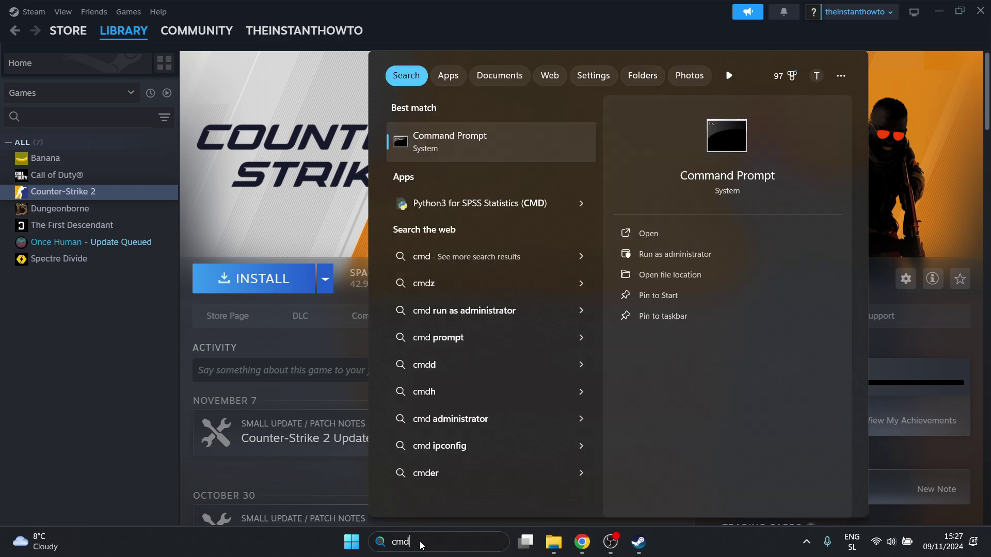
click(534, 152)
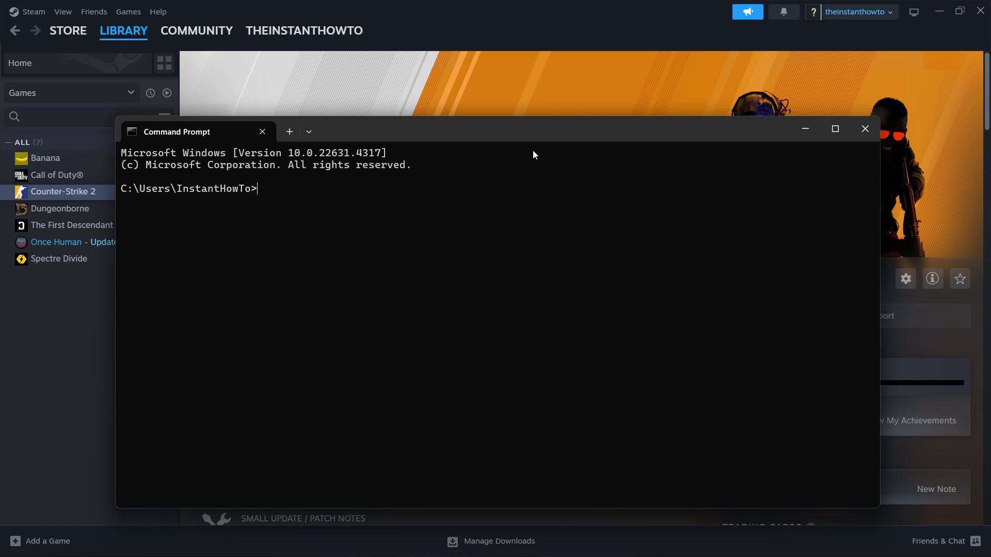
drag(479, 132, 524, 82)
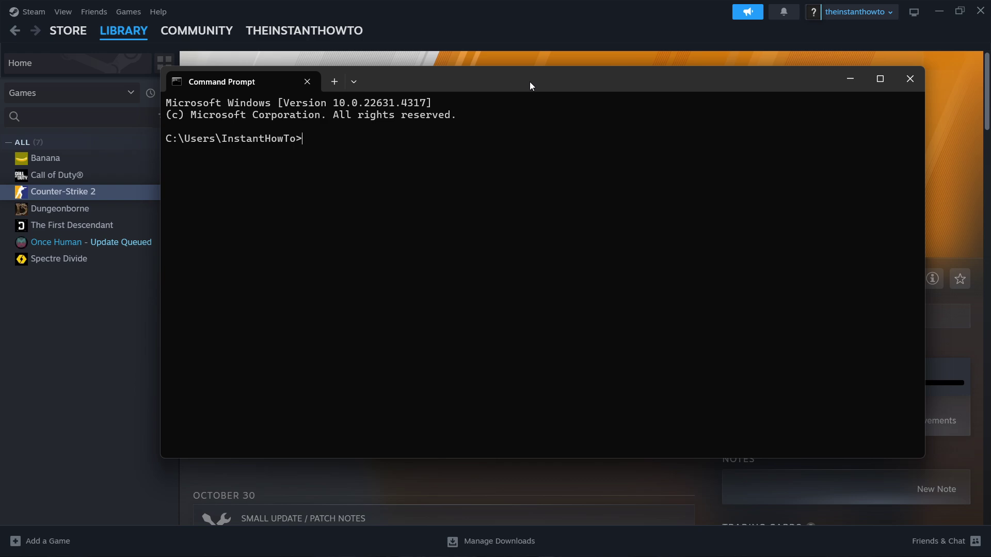
- Enter ipconfig /flushdns at the command prompt, then erase the whole command without running it
text(ipconfig /flushdns)
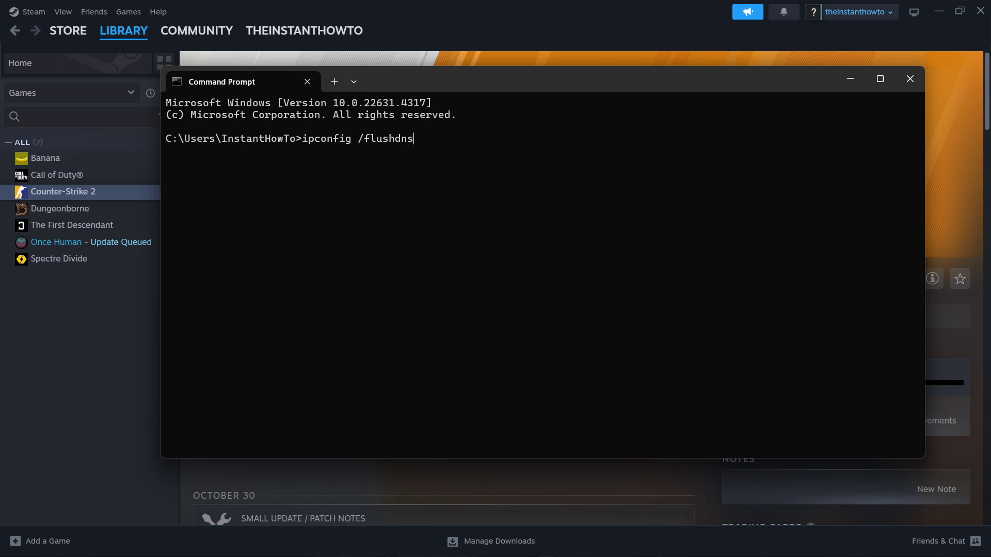
key(BackSpace)
key(BackSpace)
key(BackSpace)
key(BackSpace)
key(BackSpace)
key(BackSpace)
key(BackSpace)
key(BackSpace)
key(BackSpace)
key(BackSpace)
key(BackSpace)
key(BackSpace)
key(BackSpace)
key(BackSpace)
key(BackSpace)
key(BackSpace)
key(BackSpace)
key(BackSpace)
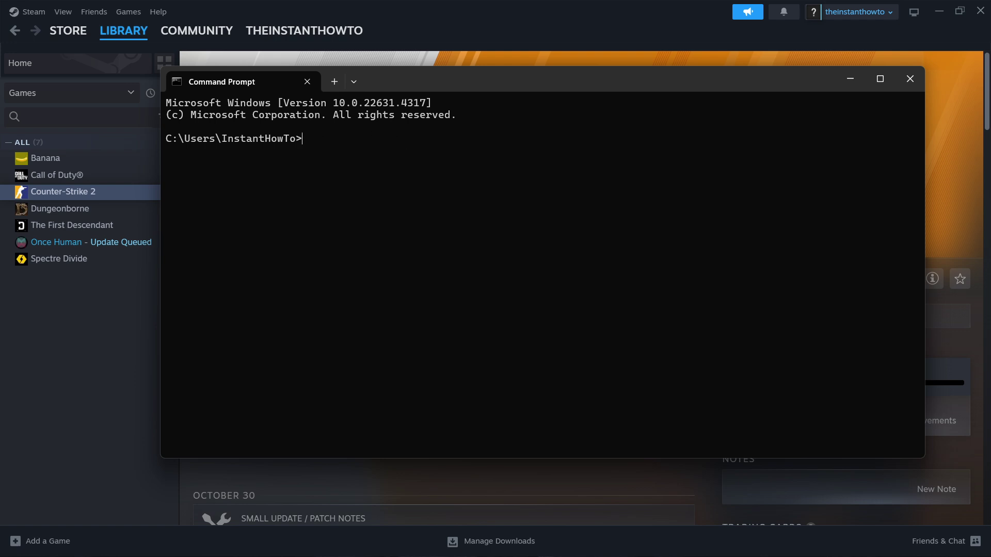
- Enter netsh winsock reset at the command prompt and close Command Prompt without running it
text(netsh winsock reset)
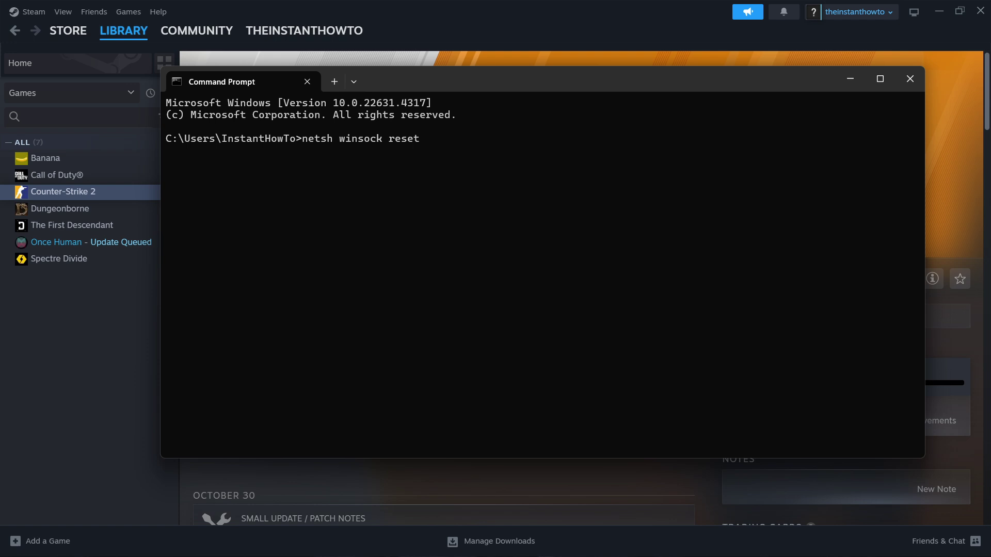
click(911, 81)
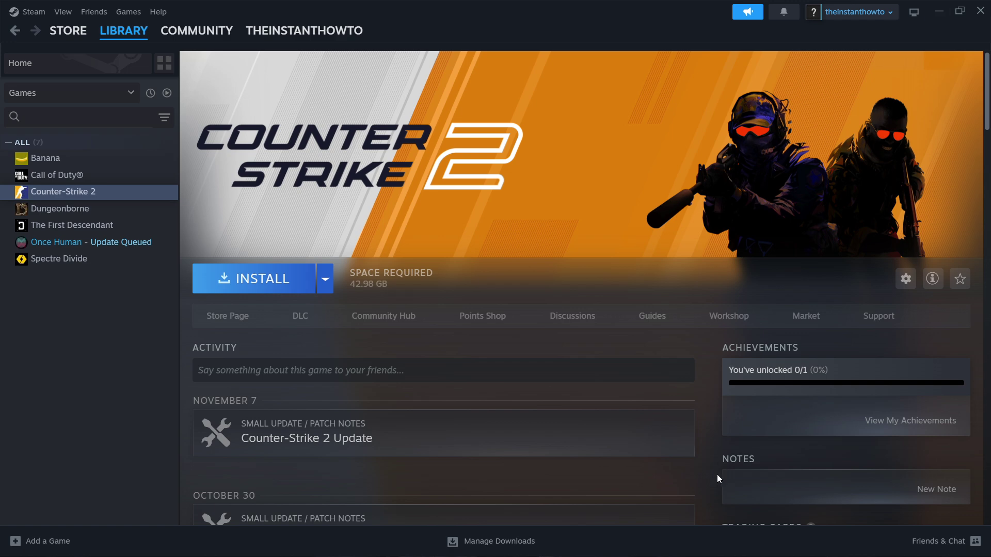
- Search Windows for control panel, open Control Panel and check that it is viewed by Category
click(422, 550)
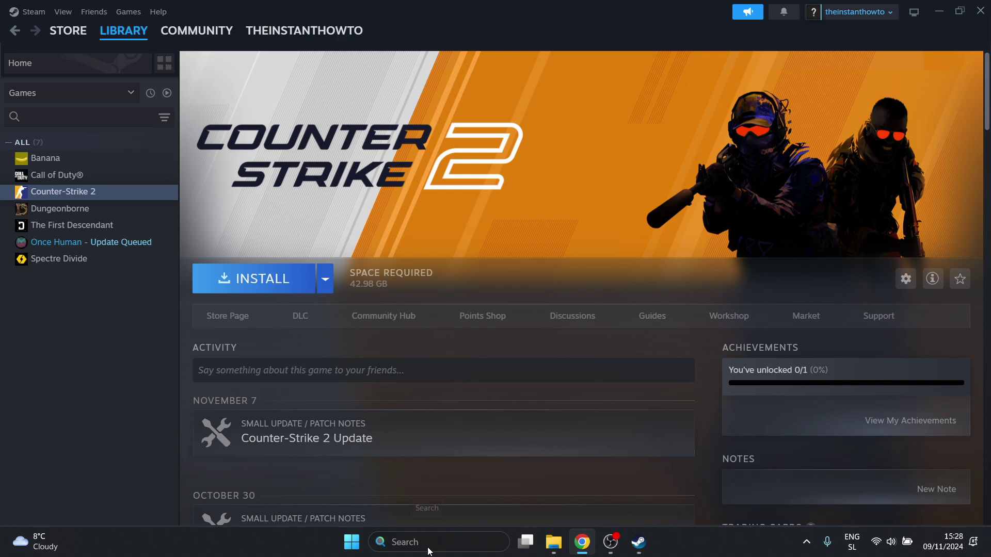
text(control panel)
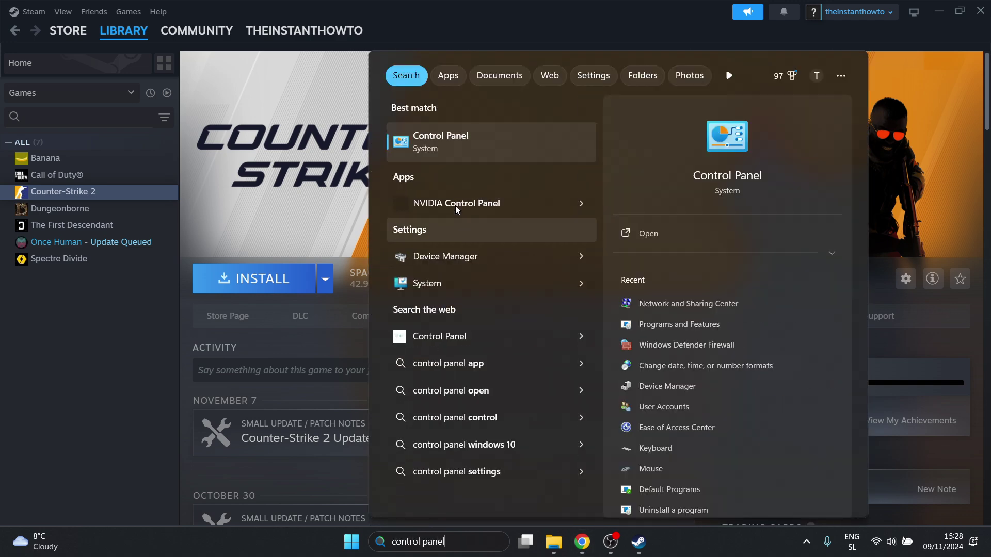
click(477, 135)
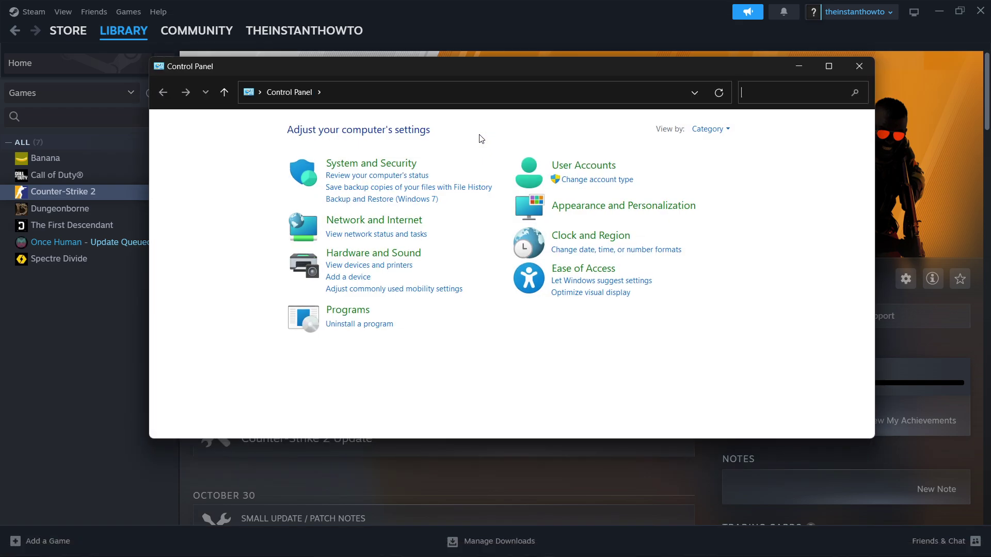
click(710, 129)
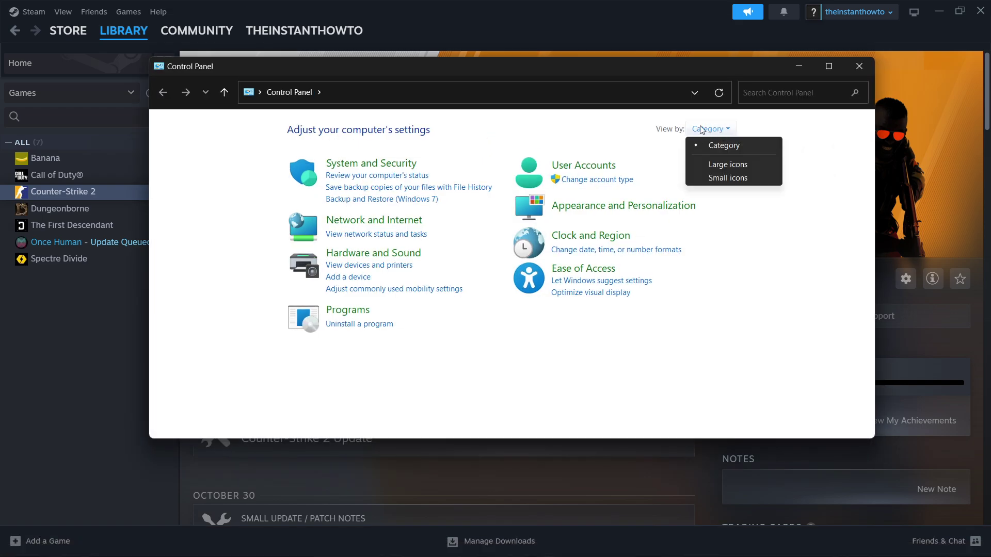
click(751, 136)
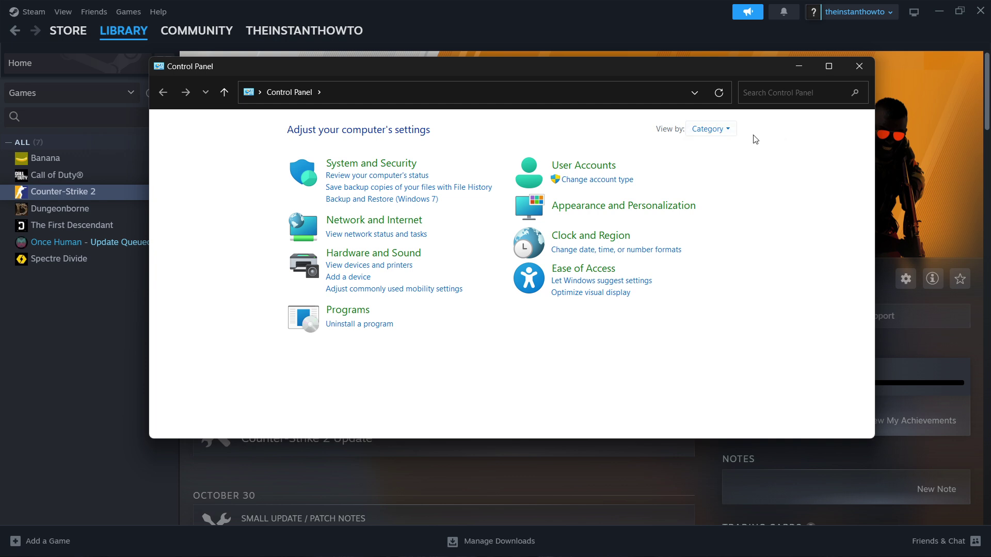
- Open the network adapter settings from the Network and Sharing Center and nudge the Network Connections window upward
click(386, 223)
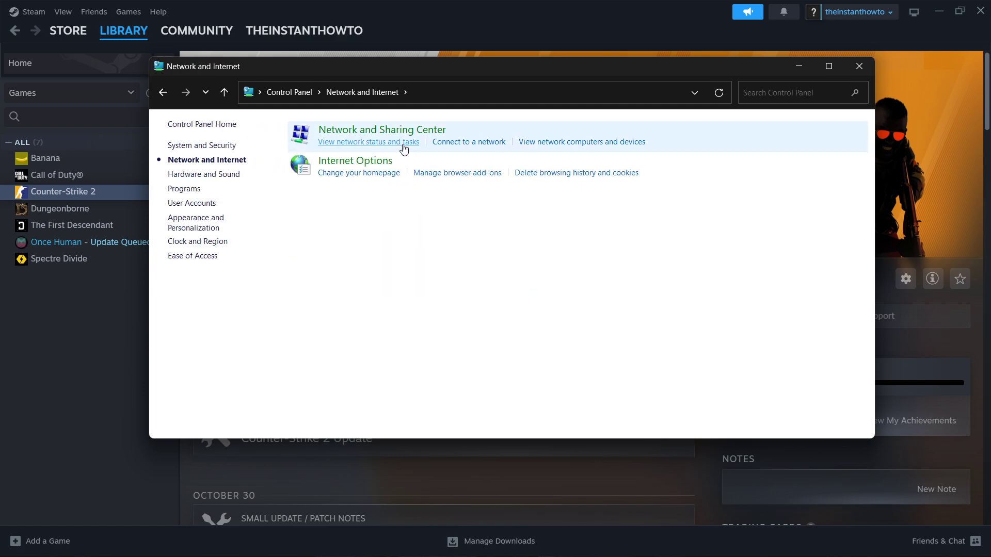
click(385, 136)
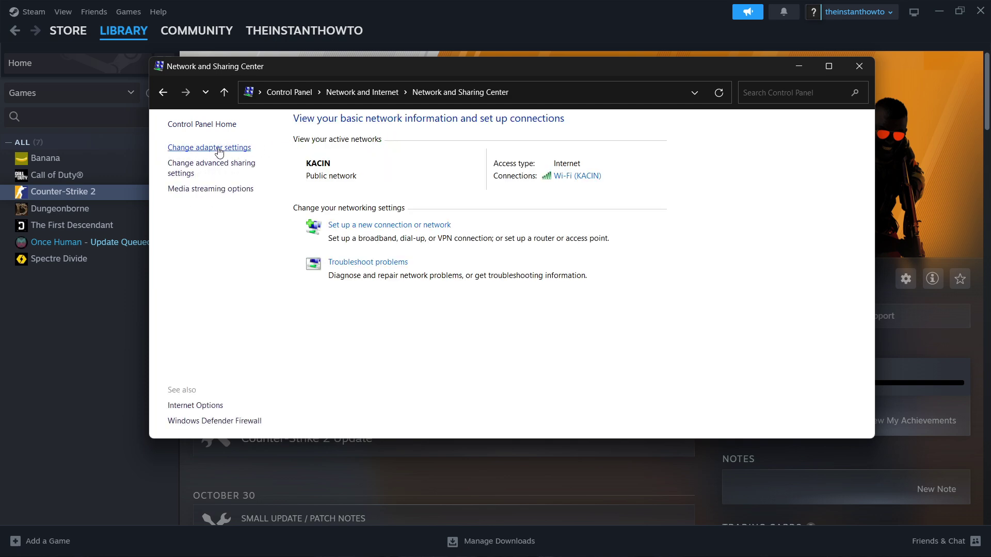
click(219, 148)
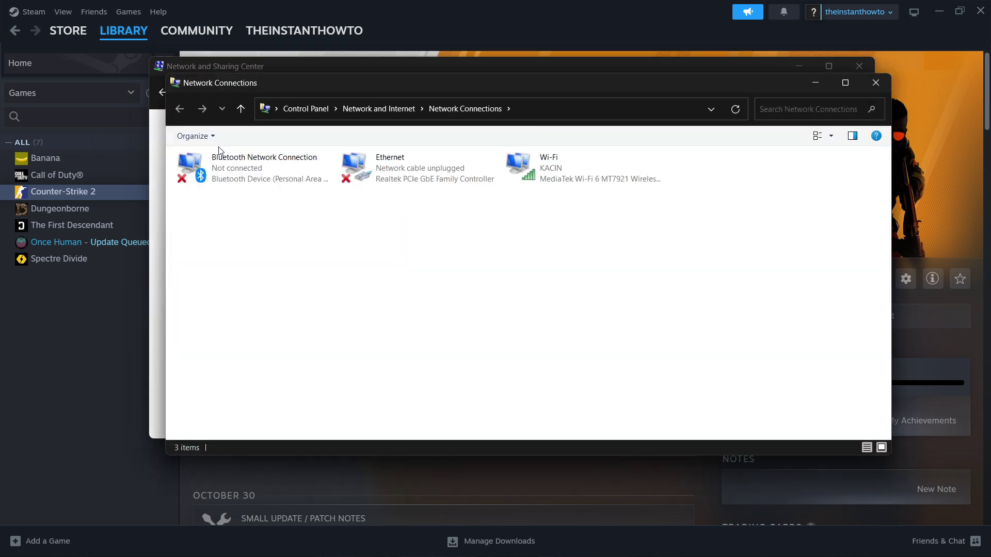
drag(488, 89, 485, 76)
- Open the Wi-Fi connection's properties and bring up its Internet Protocol Version 4 (TCP/IPv4) settings
click(576, 154)
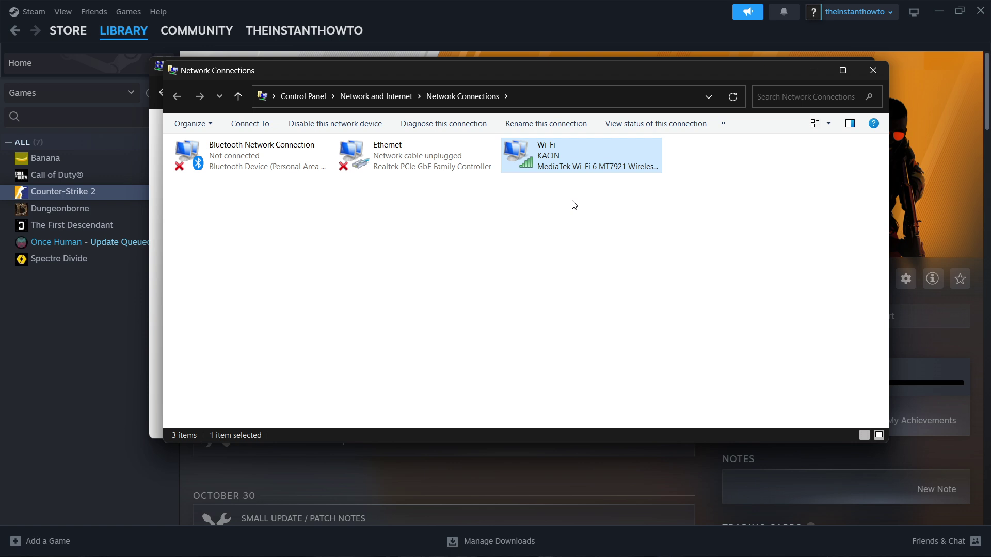
right_click(579, 161)
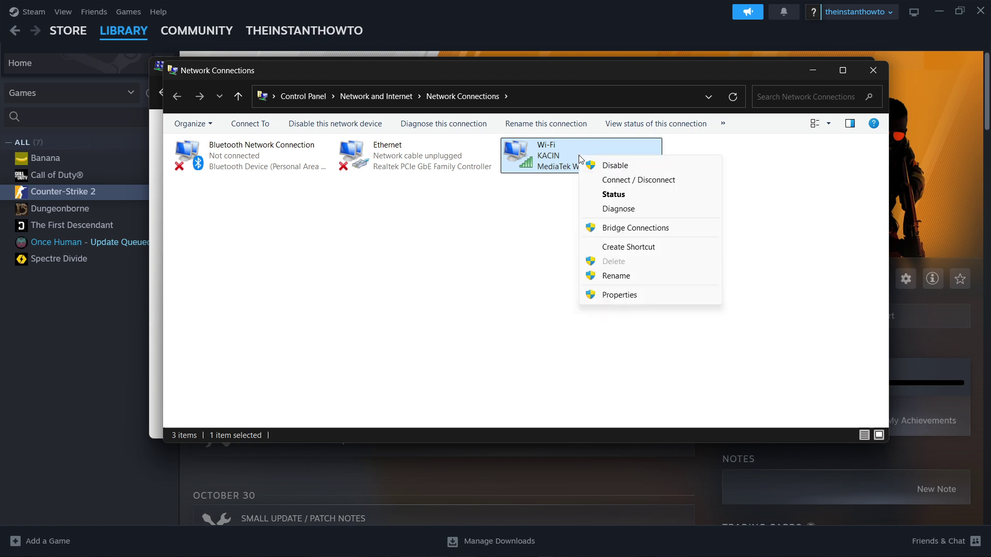
click(623, 294)
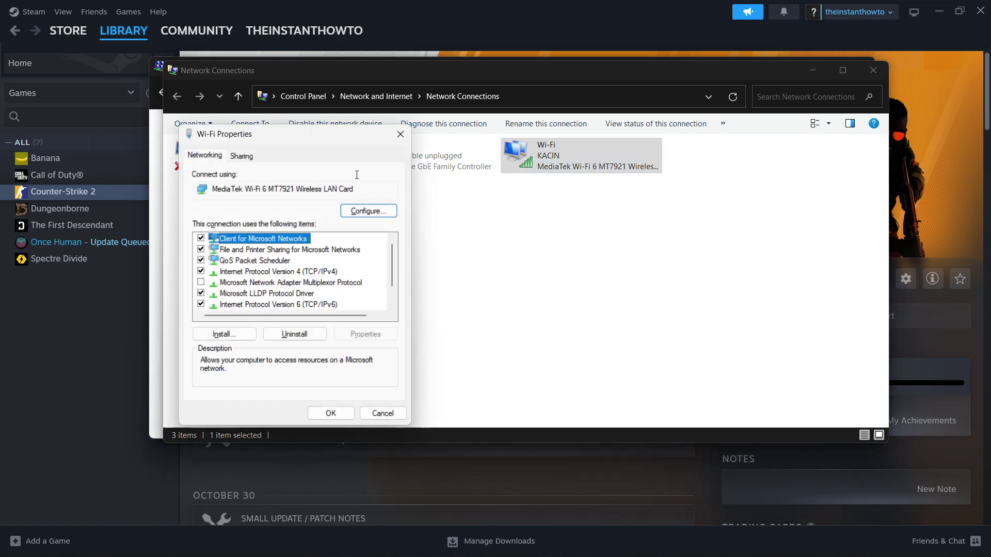
drag(337, 132, 517, 89)
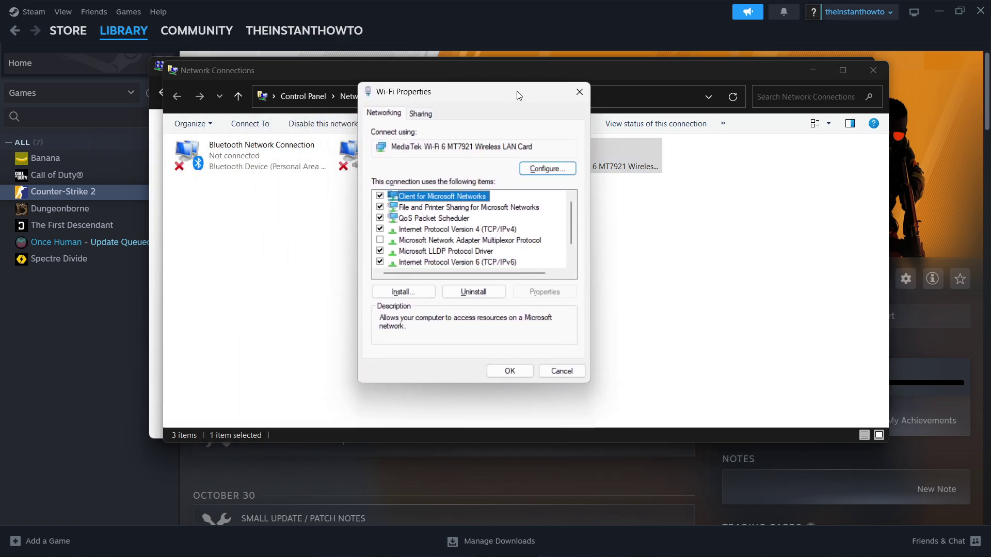
scroll(459, 227, down, 1)
scroll(459, 228, up, 1)
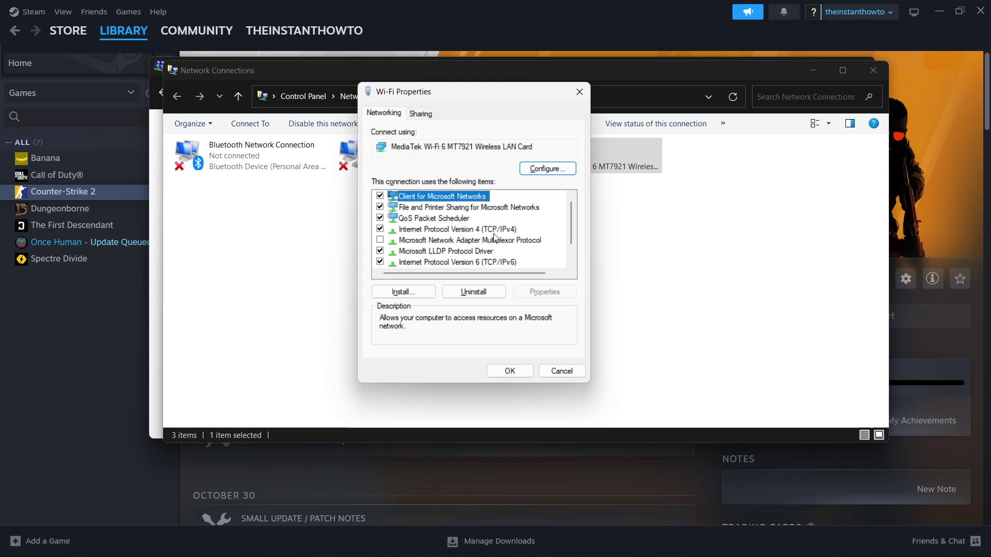
double_click(460, 231)
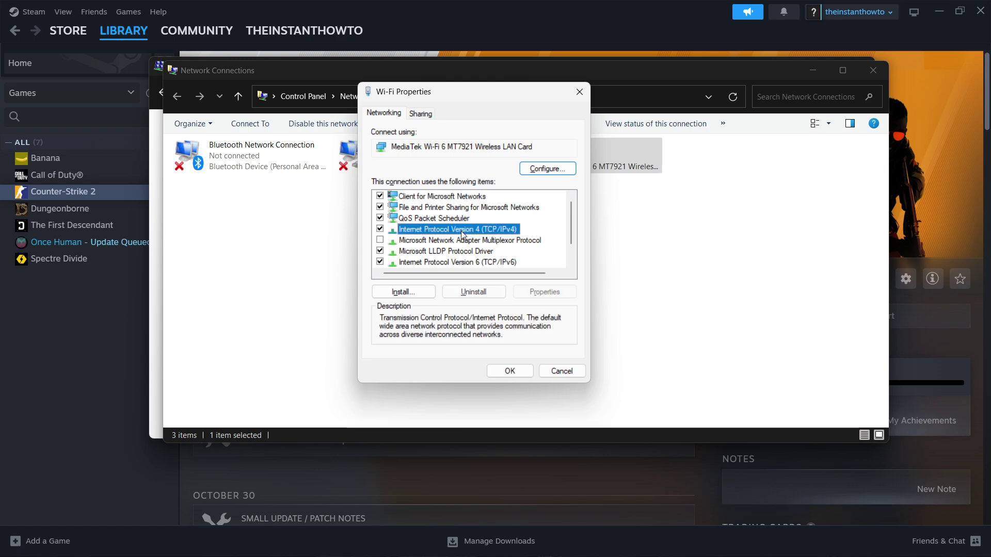
drag(525, 145, 513, 98)
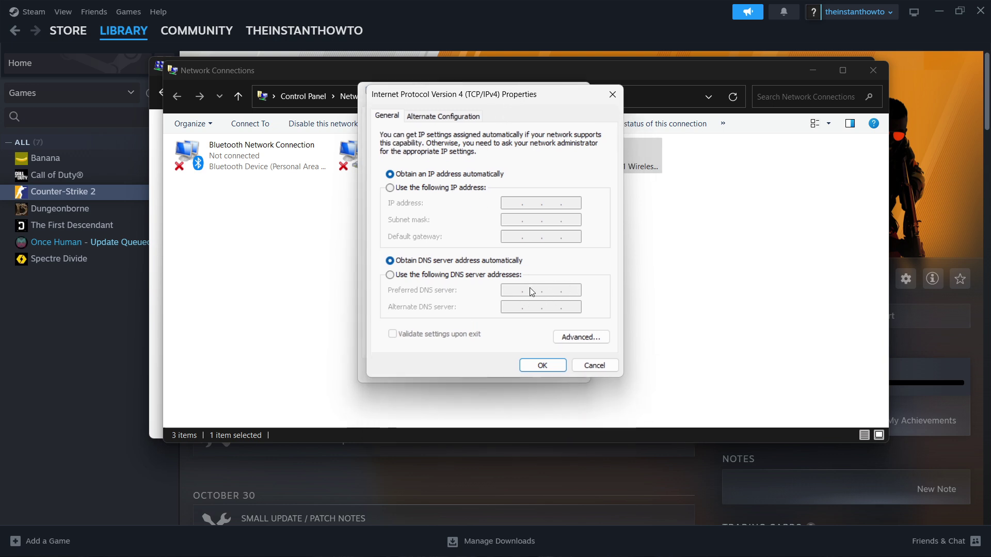
- Use custom DNS servers for IPv4, with 8.8.8.8 as preferred and 8.8.4.4 as alternate, and confirm the settings
click(441, 278)
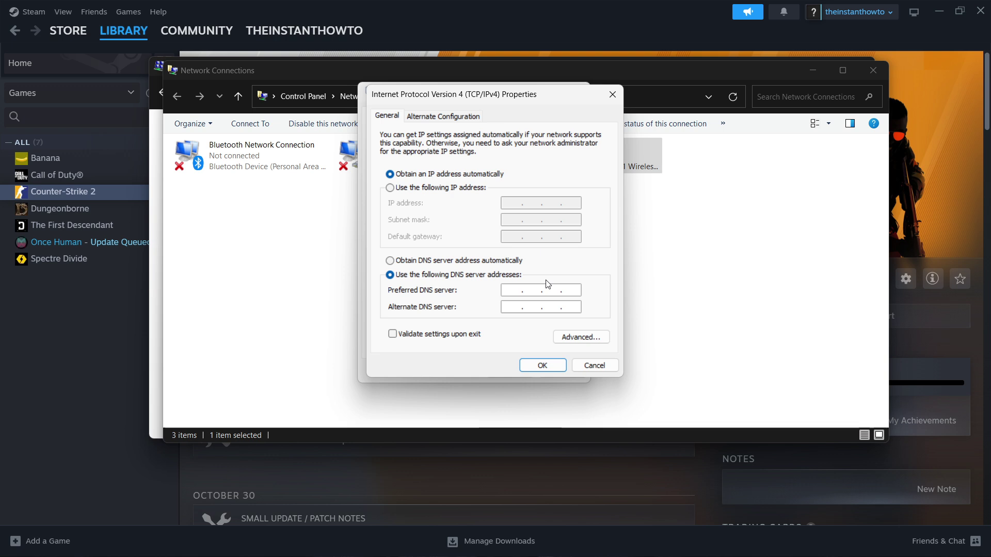
text(8.8.8.8)
click(513, 308)
text(8.8.4.4)
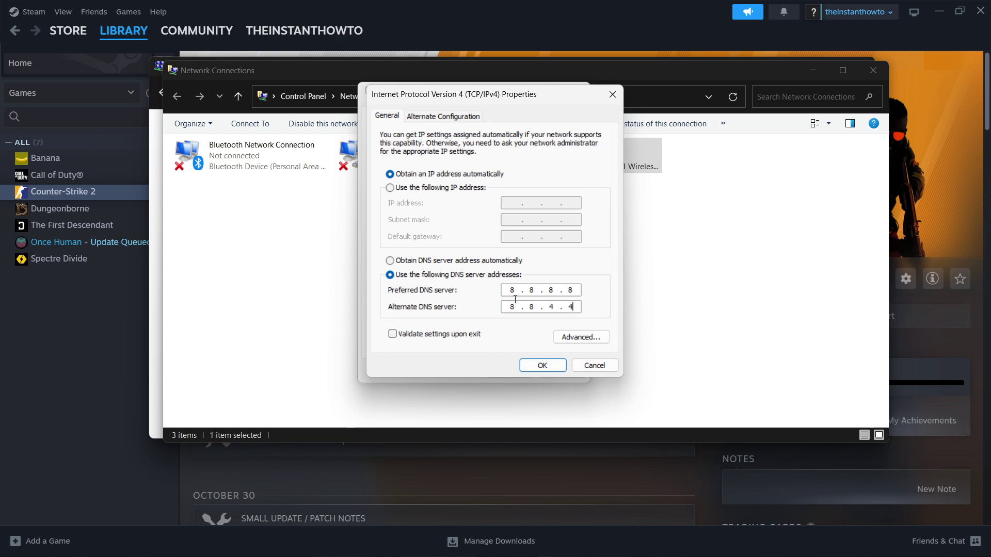
click(556, 366)
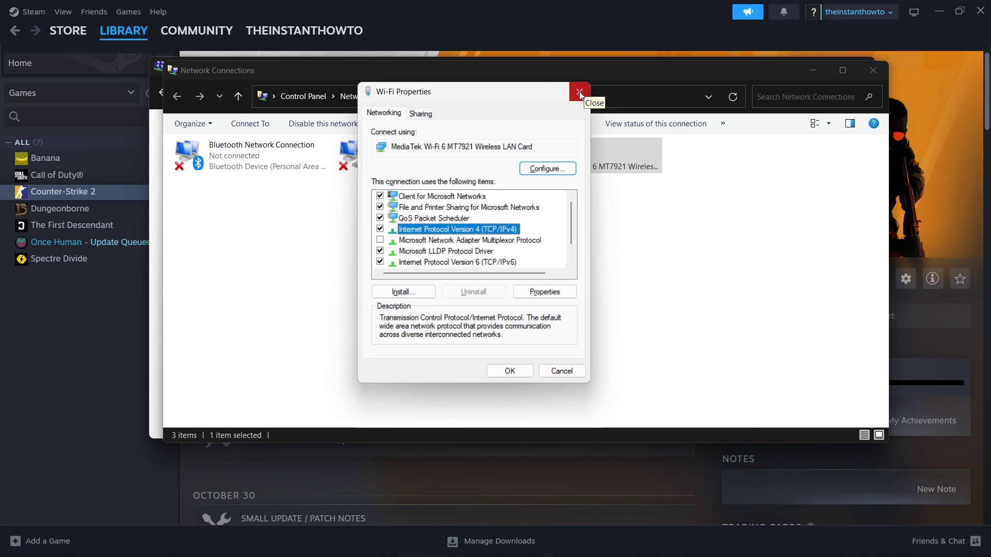
- Close the Wi-Fi properties, Network Connections and Network and Sharing Center windows to return to the game library
click(579, 93)
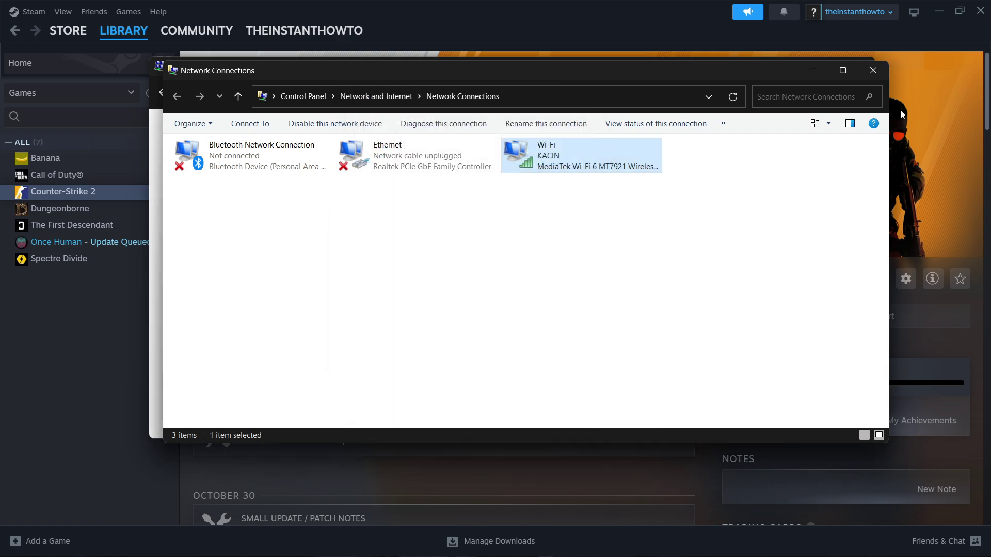
click(878, 73)
click(863, 68)
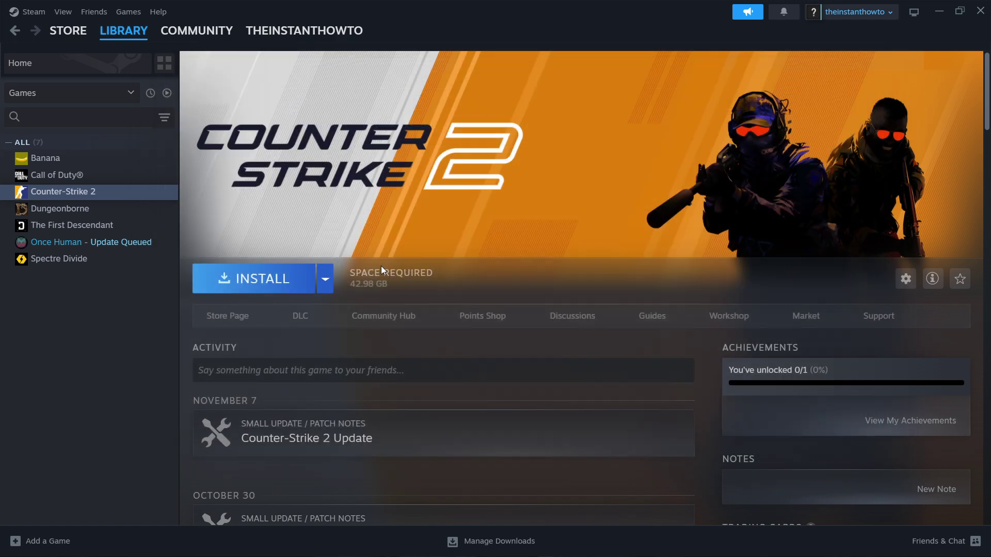